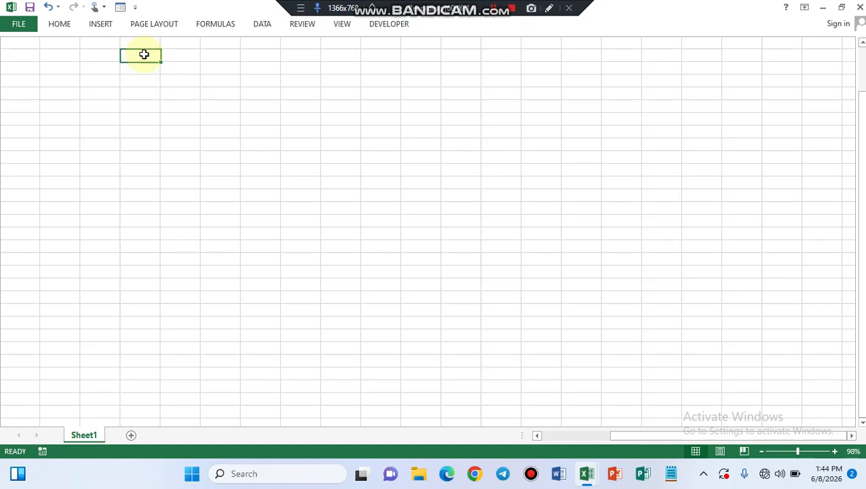
Select about 27 cells down a single column and set their row height to 26
drag(150, 53, 149, 116)
drag(149, 174, 141, 387)
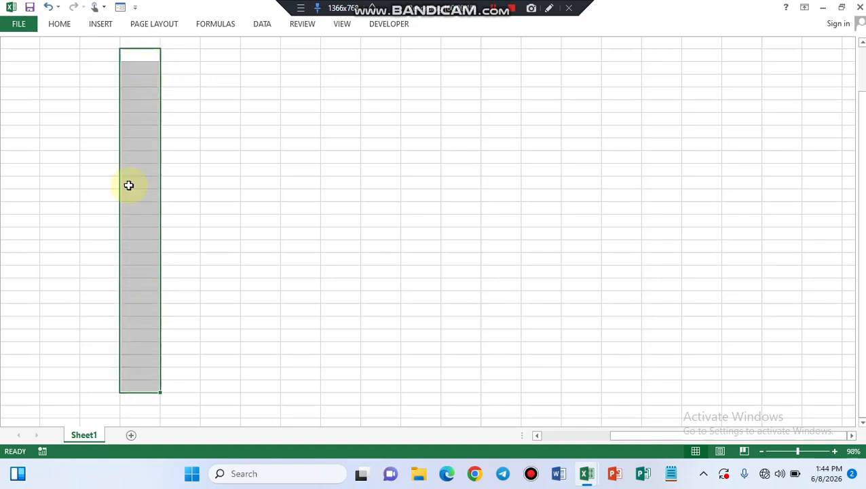
click(66, 27)
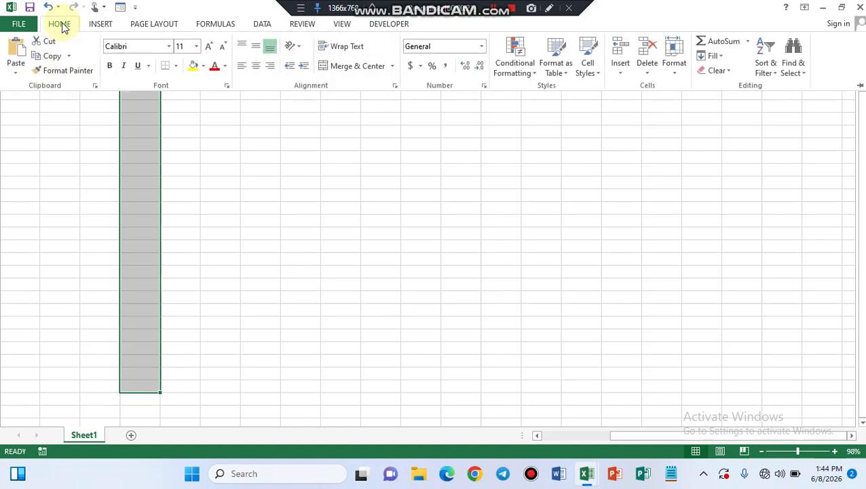
click(672, 72)
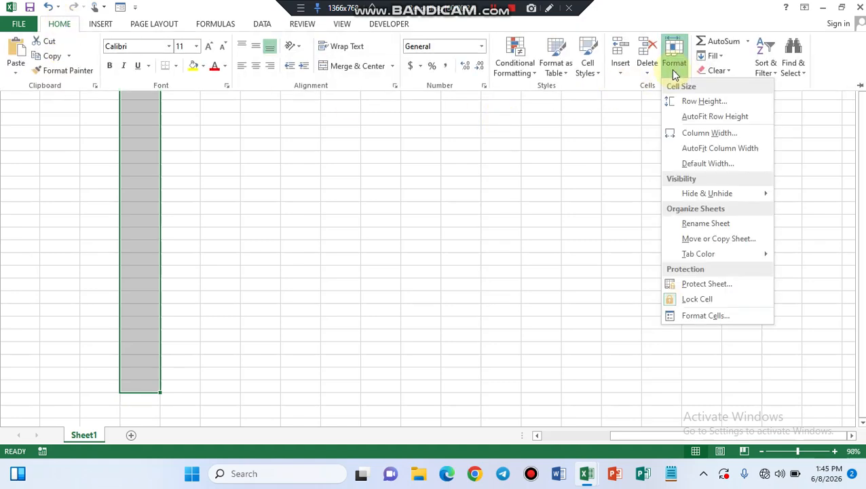
click(693, 102)
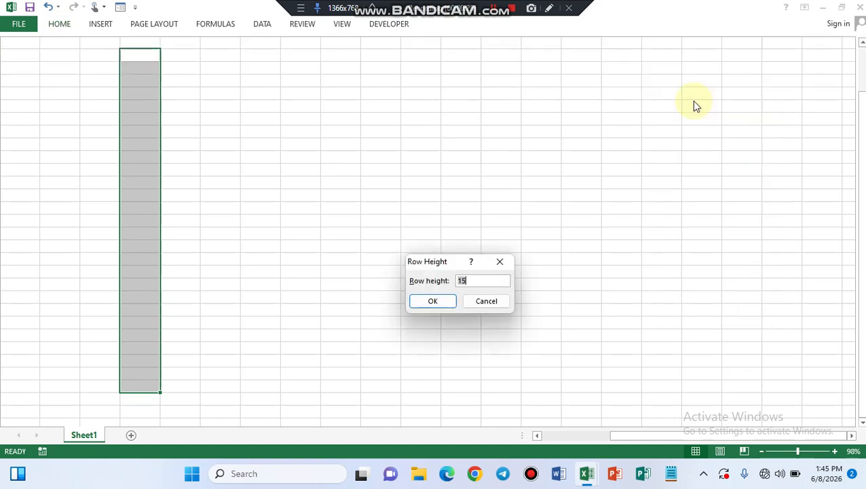
key(Return)
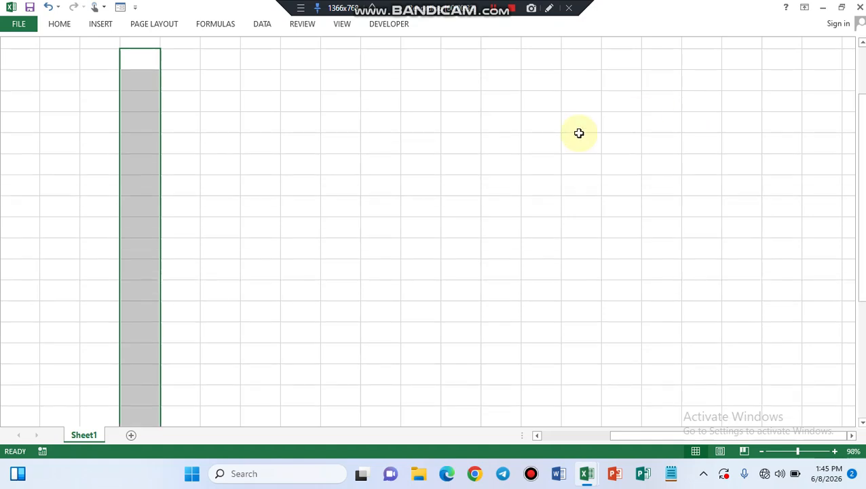
Widen the column of the selected cells to nearly three times its width using the Column Width setting
click(59, 26)
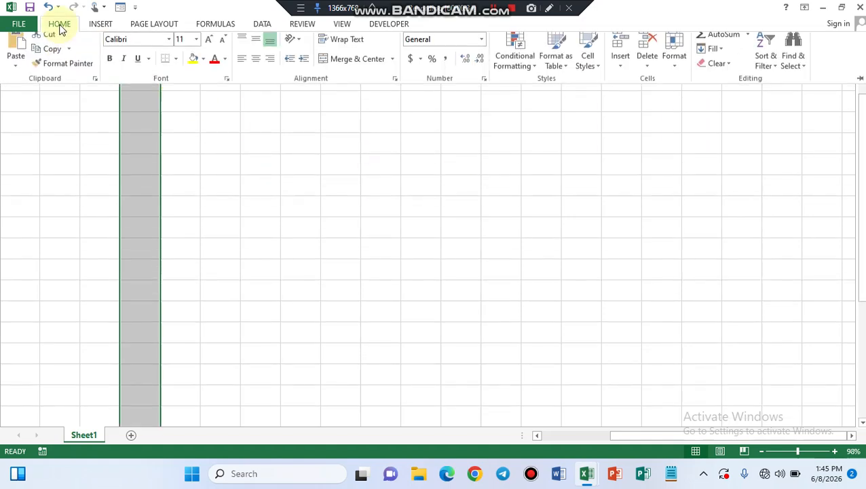
click(672, 71)
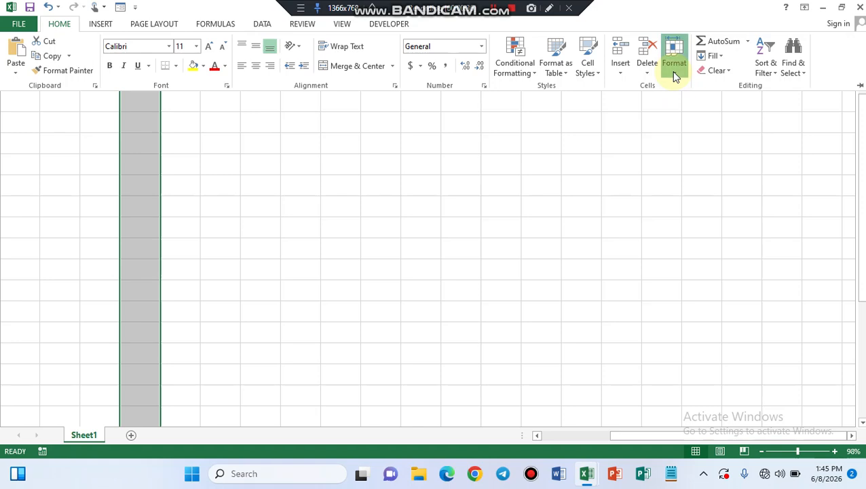
click(693, 133)
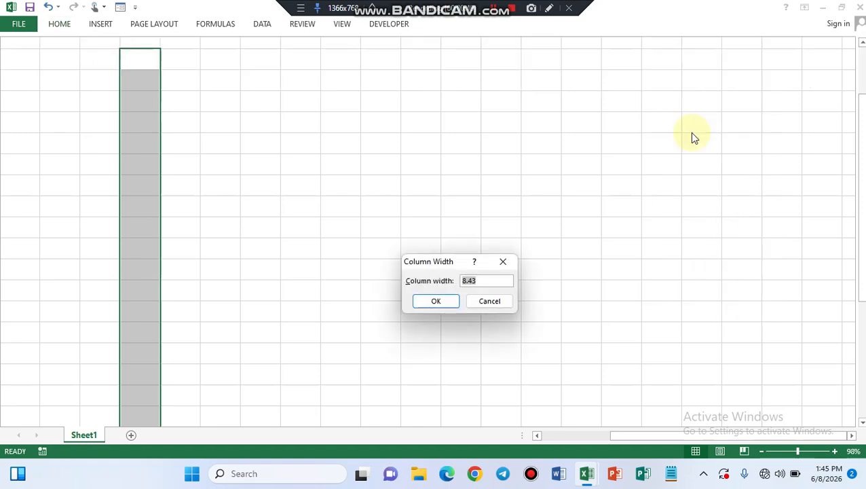
text(26)
key(Return)
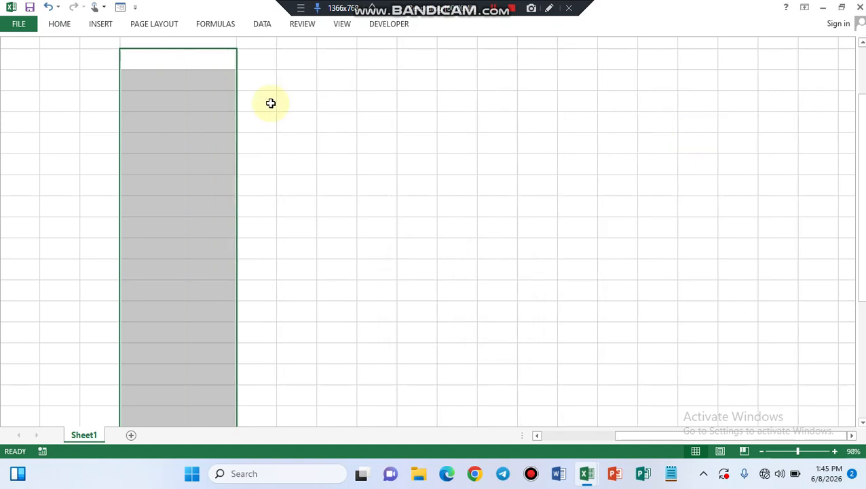
Increase the row height of the selected cells further using the Row Height setting
click(57, 26)
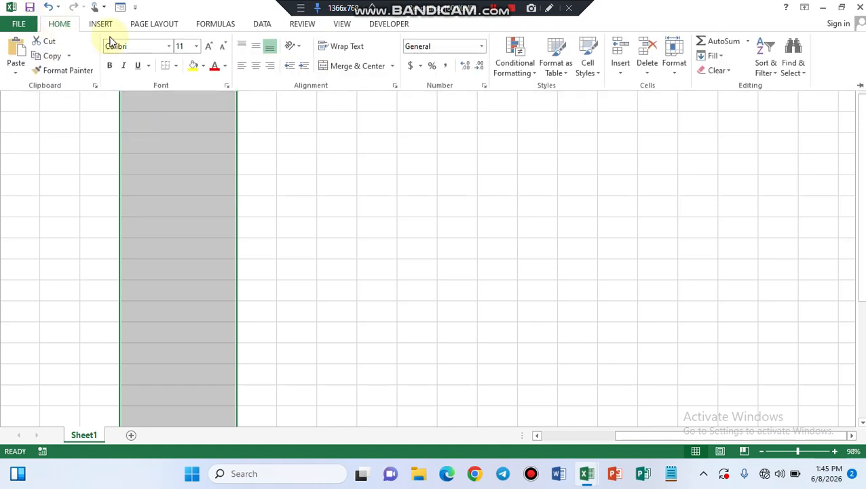
click(678, 68)
click(691, 100)
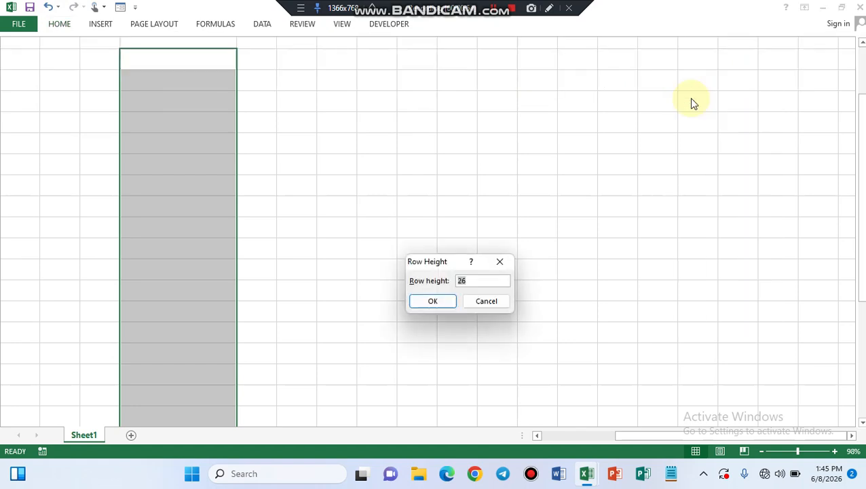
key(Return)
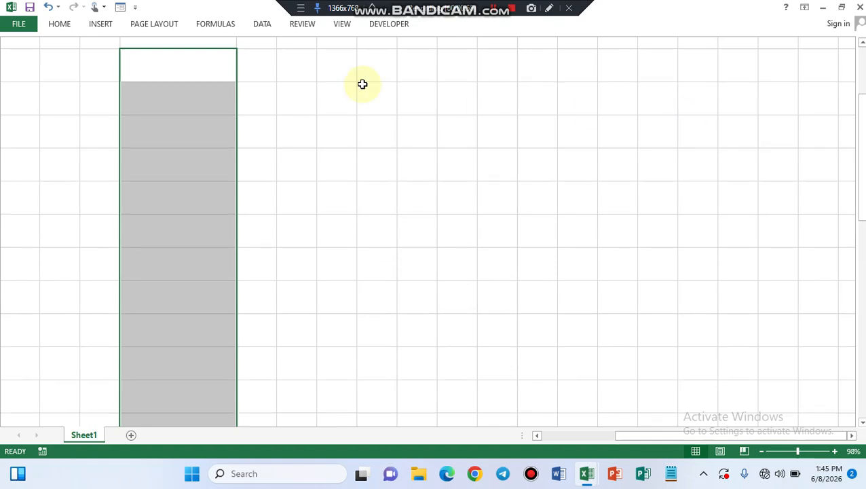
click(204, 59)
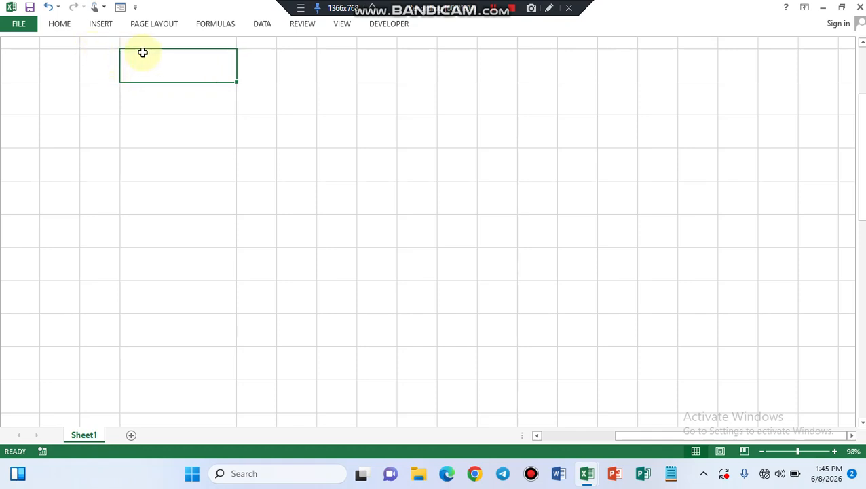
Select the cells of the widened column from the first enlarged row down and set their row height to 60
drag(146, 55, 179, 375)
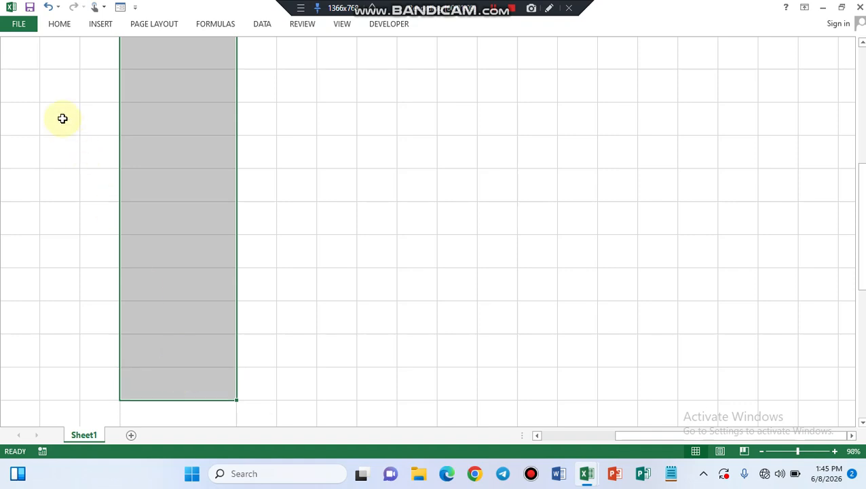
click(60, 29)
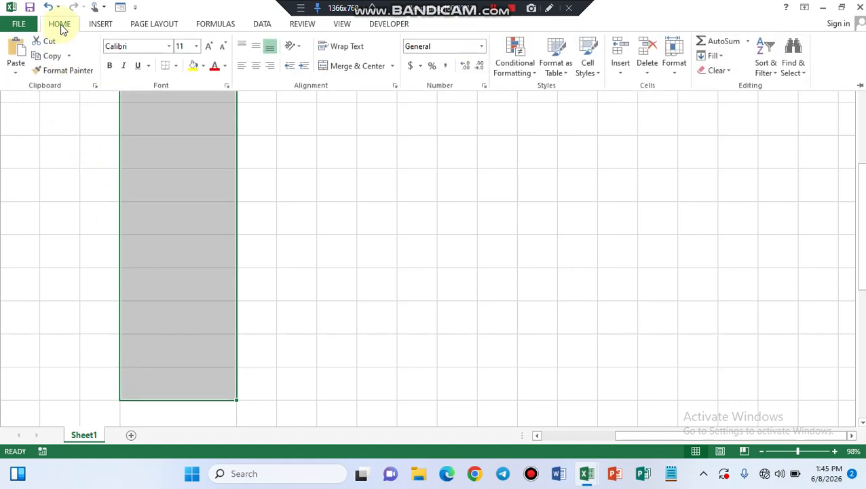
click(674, 74)
click(690, 102)
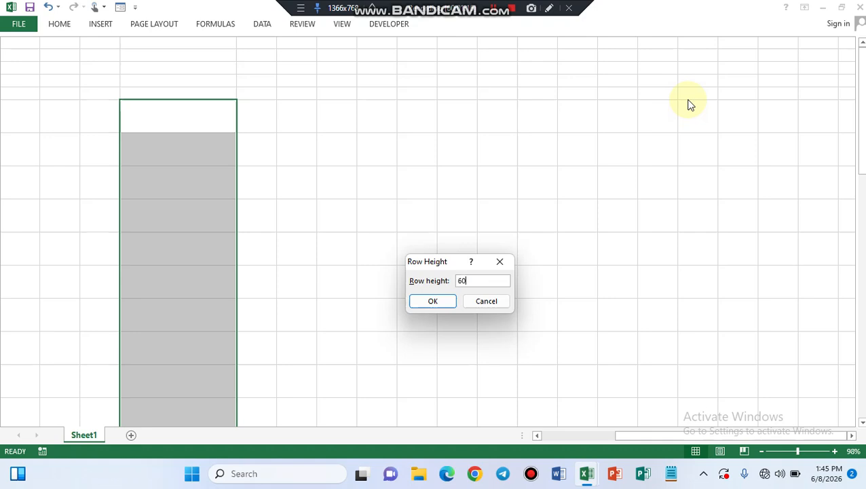
key(Return)
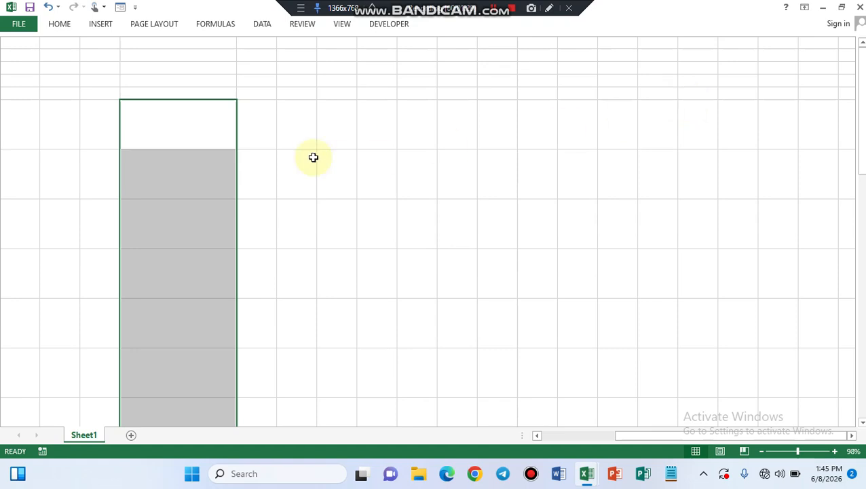
click(166, 118)
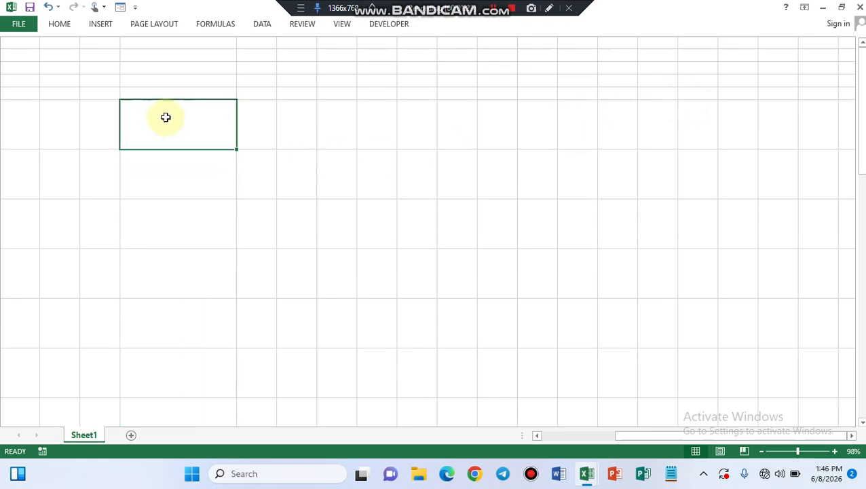
click(100, 26)
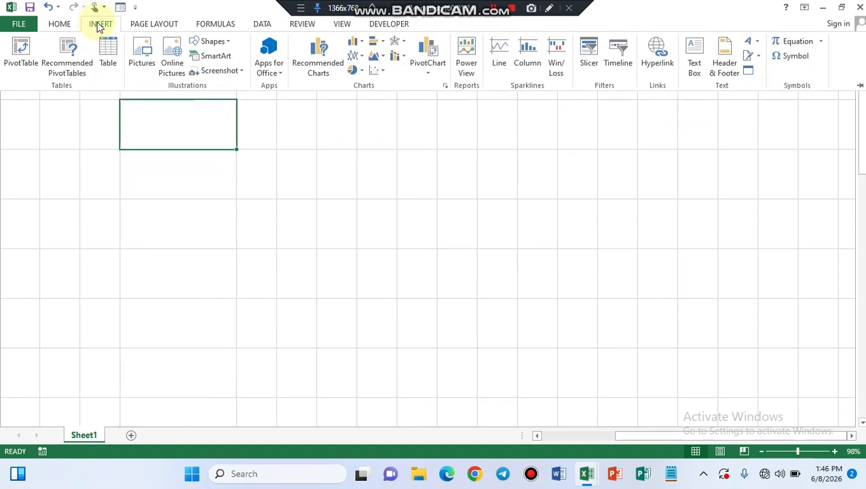
click(144, 64)
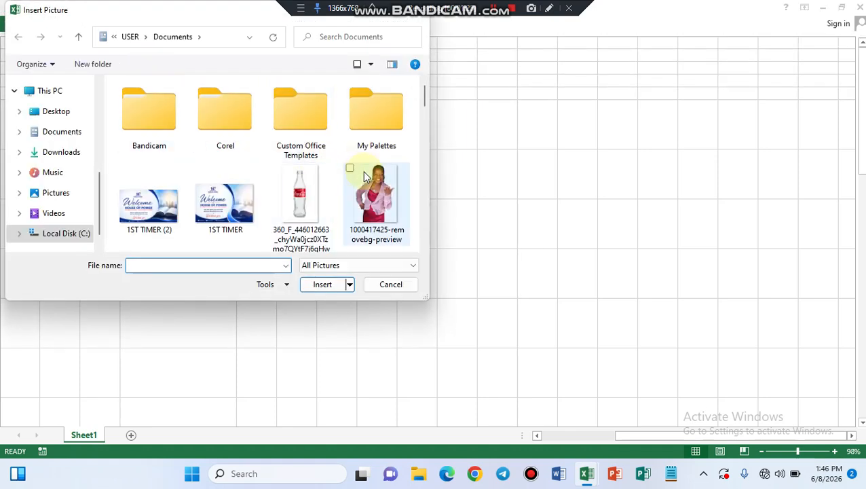
click(367, 178)
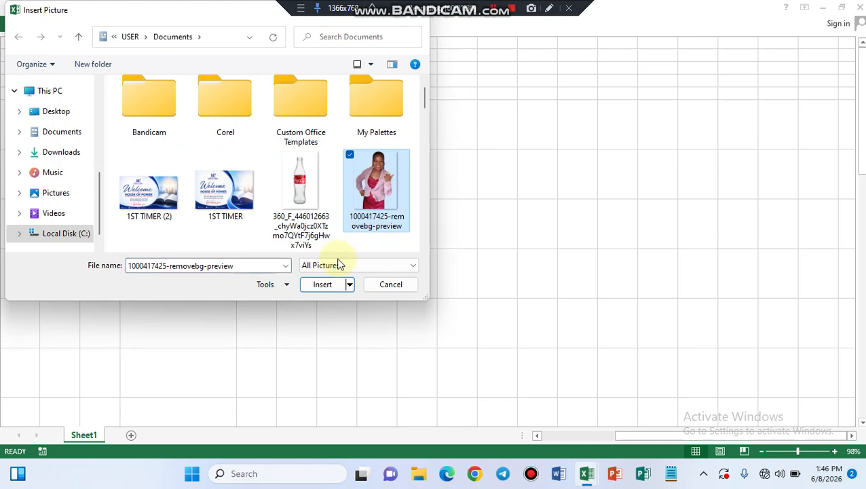
click(323, 284)
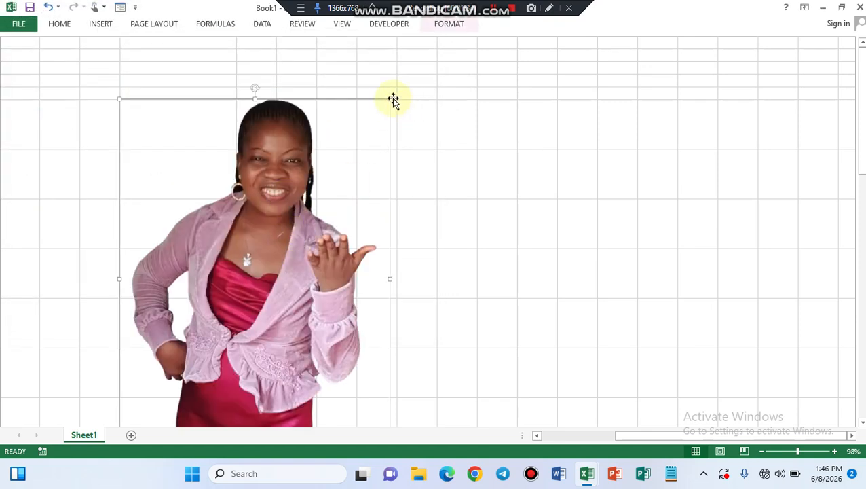
Shrink the inserted picture to fit the height of the first enlarged cell and center it there
drag(391, 100, 186, 146)
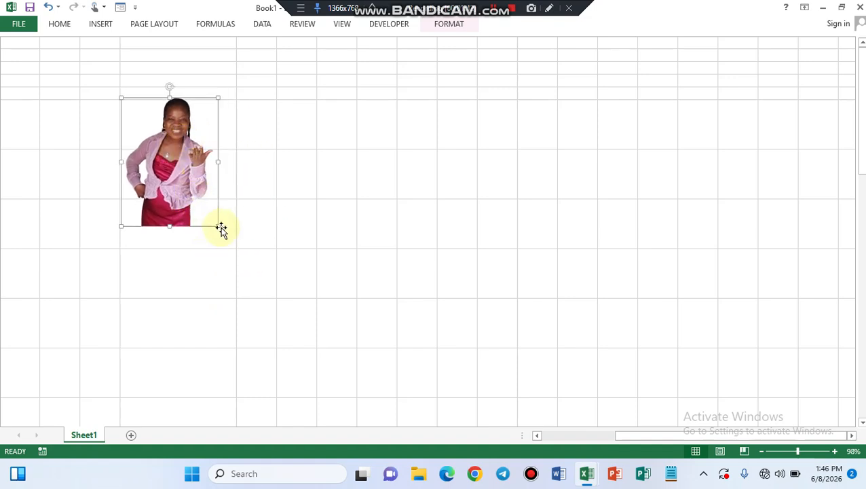
drag(217, 224, 169, 136)
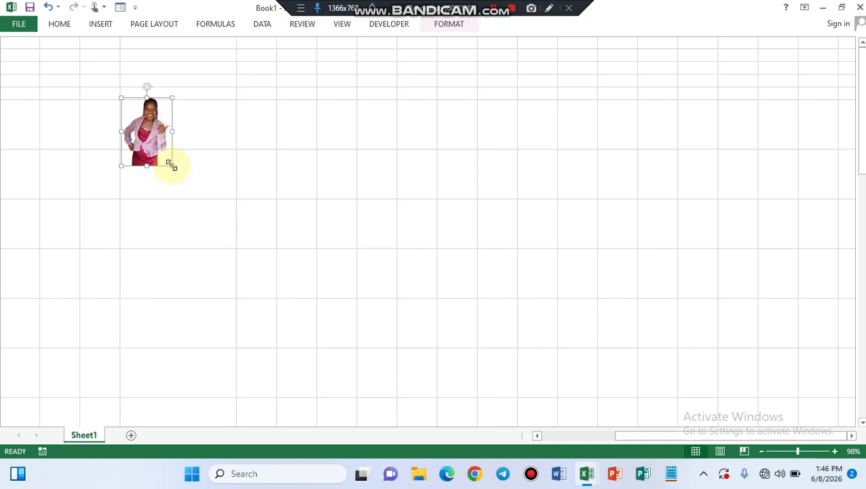
drag(169, 164, 178, 130)
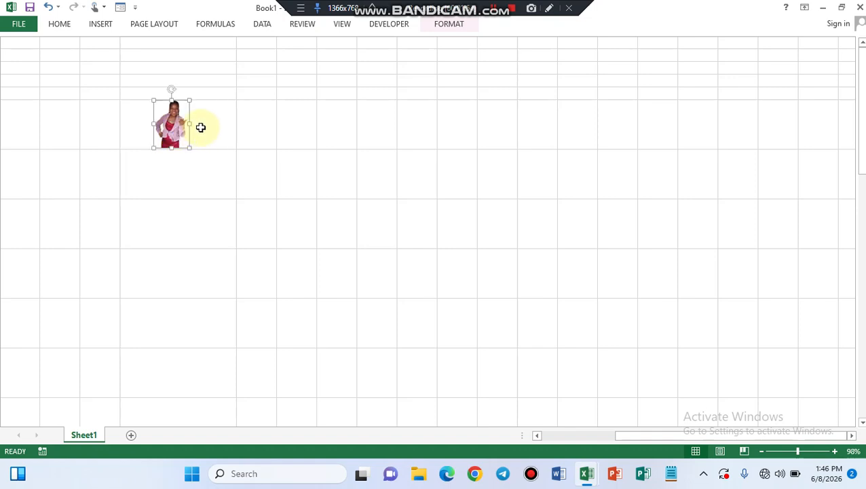
click(186, 163)
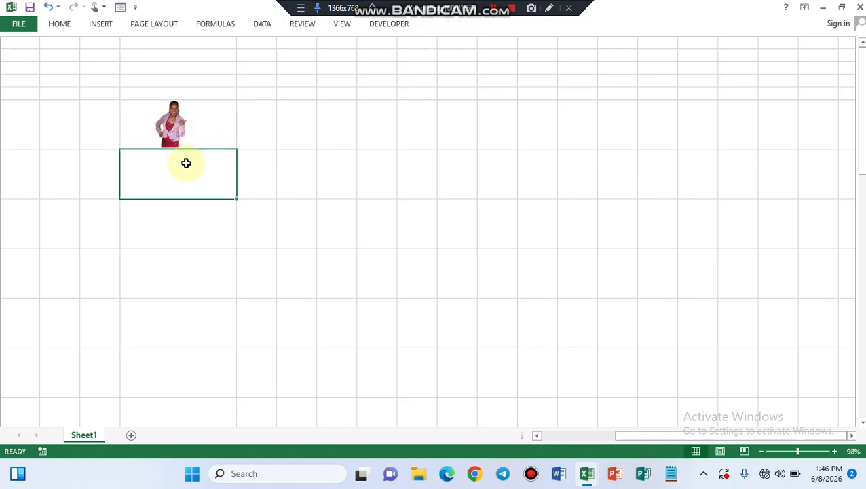
Copy the picture into the cell below and align the copy directly under the original
click(173, 128)
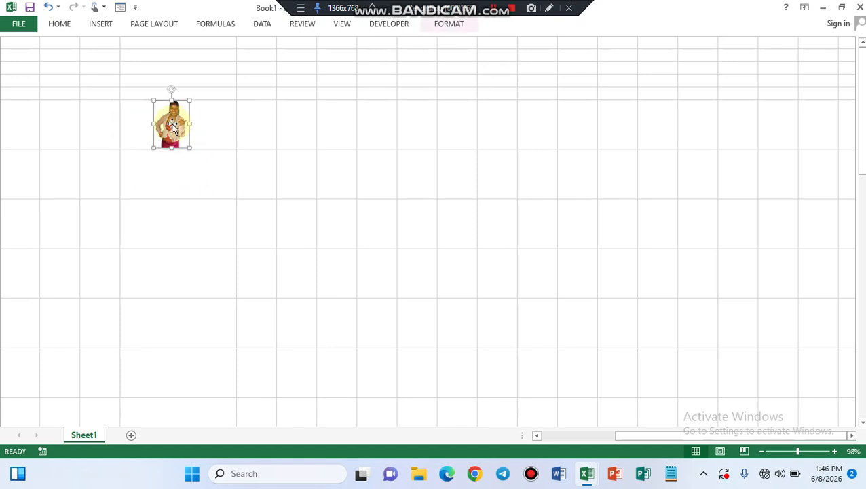
click(164, 174)
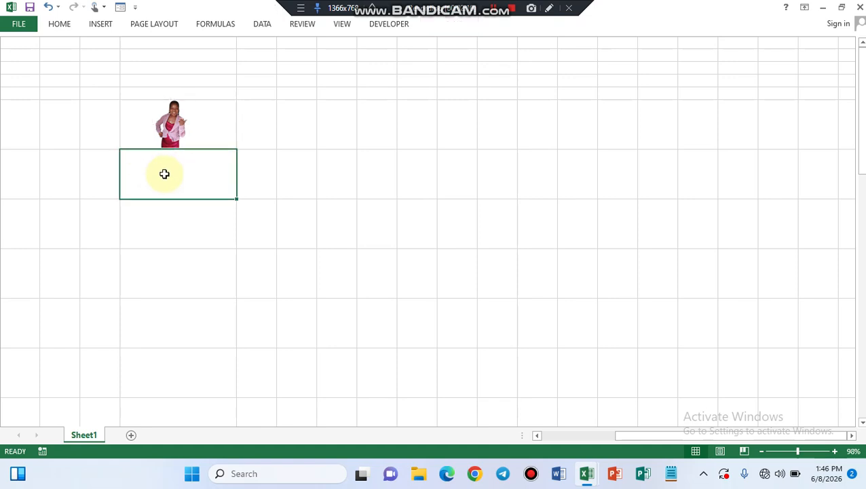
key(ctrl+v)
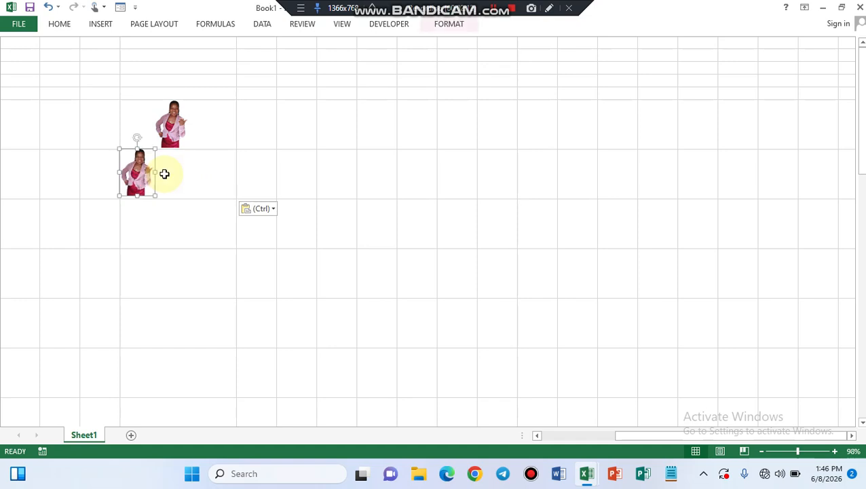
drag(135, 180, 171, 184)
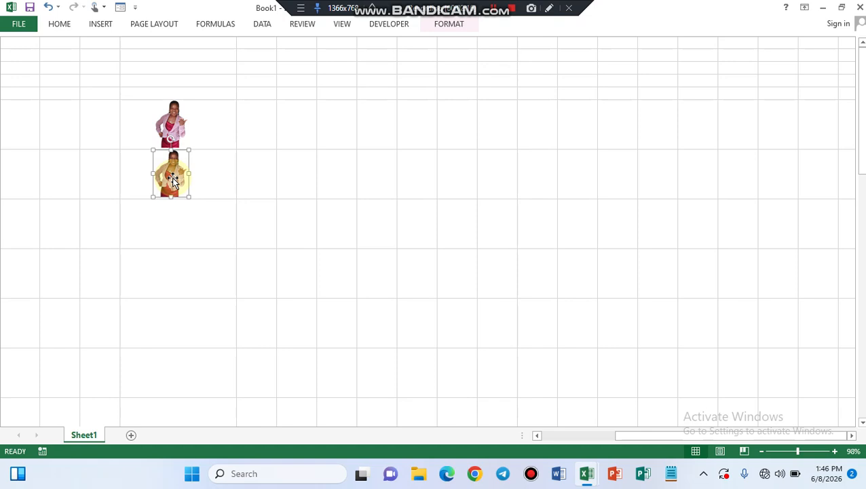
right_click(173, 178)
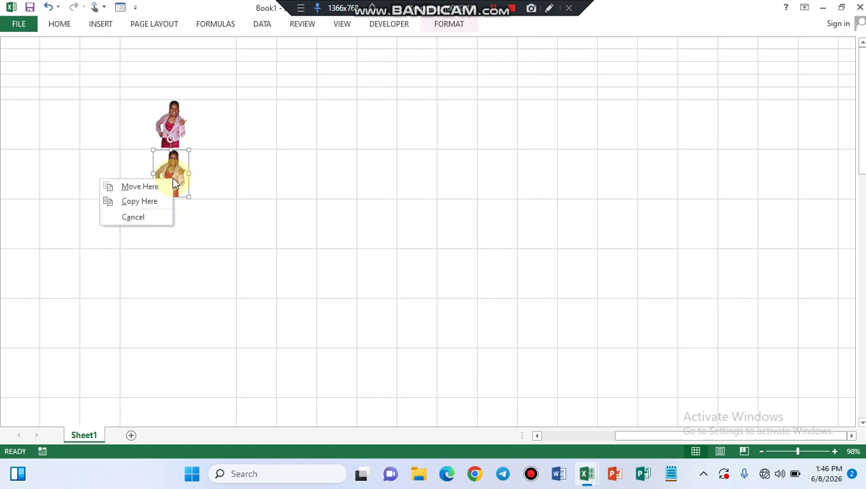
right_click(174, 182)
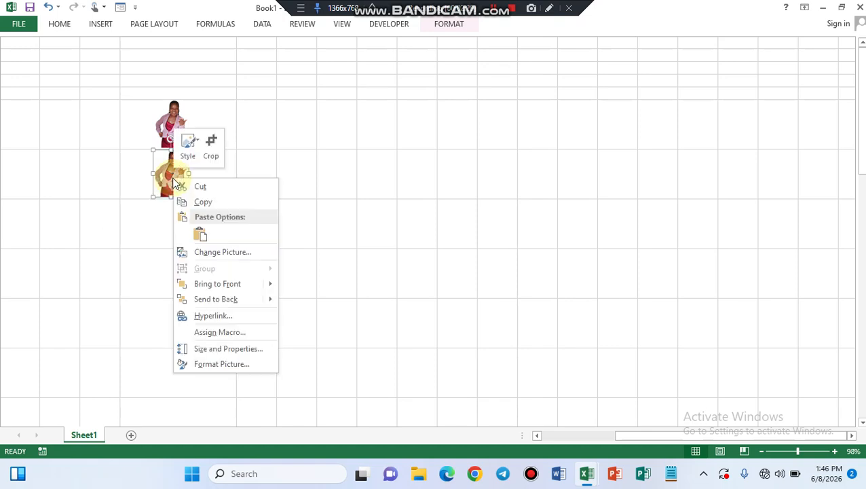
click(225, 250)
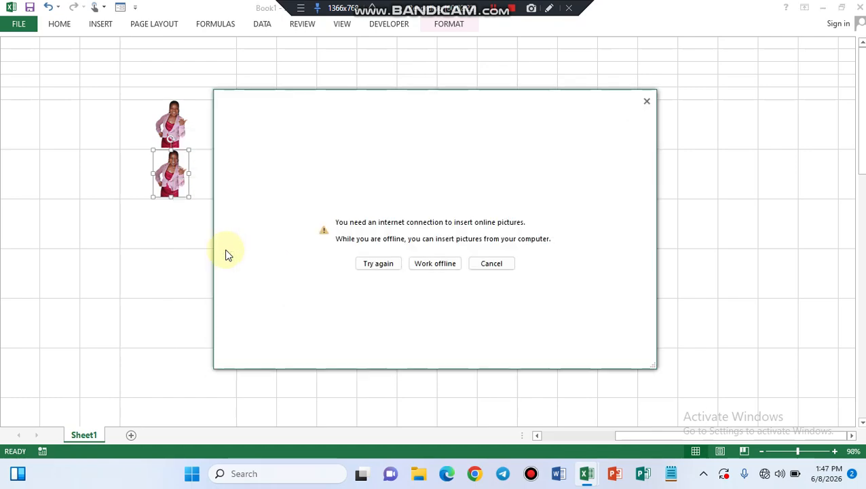
click(426, 269)
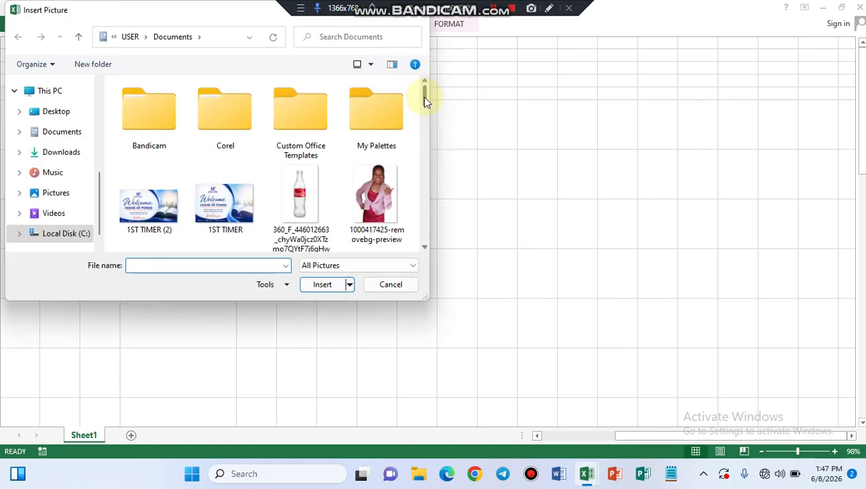
drag(425, 97, 427, 147)
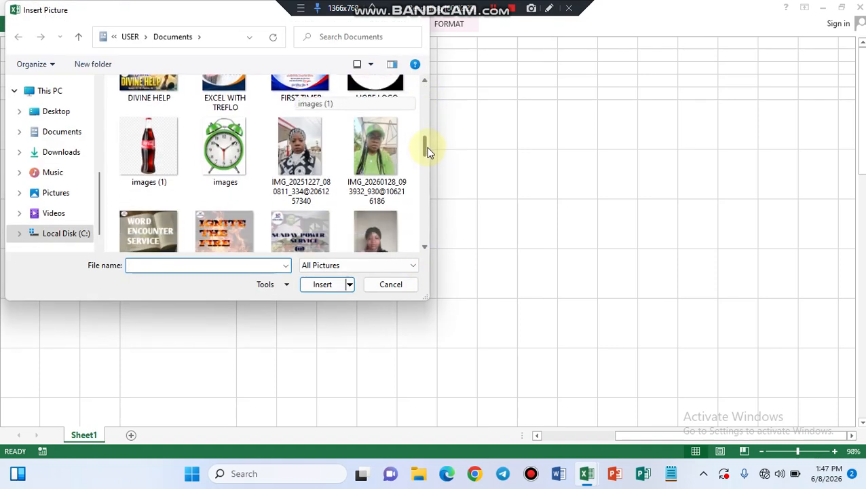
click(304, 154)
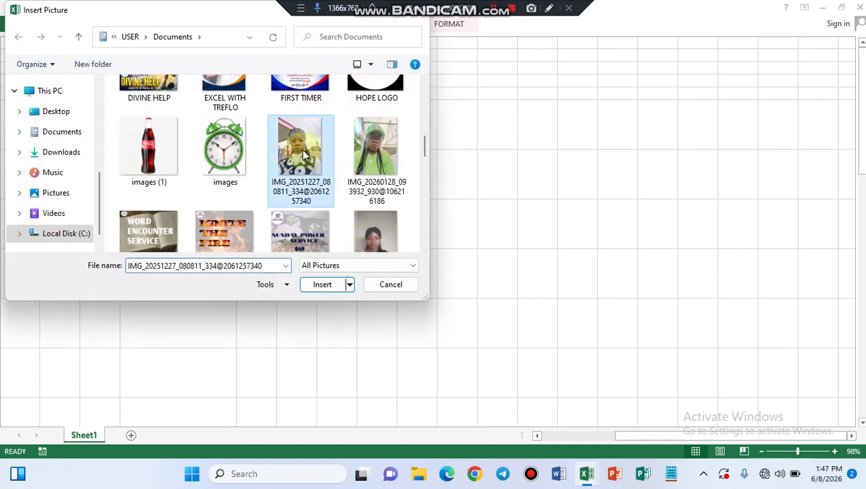
click(319, 286)
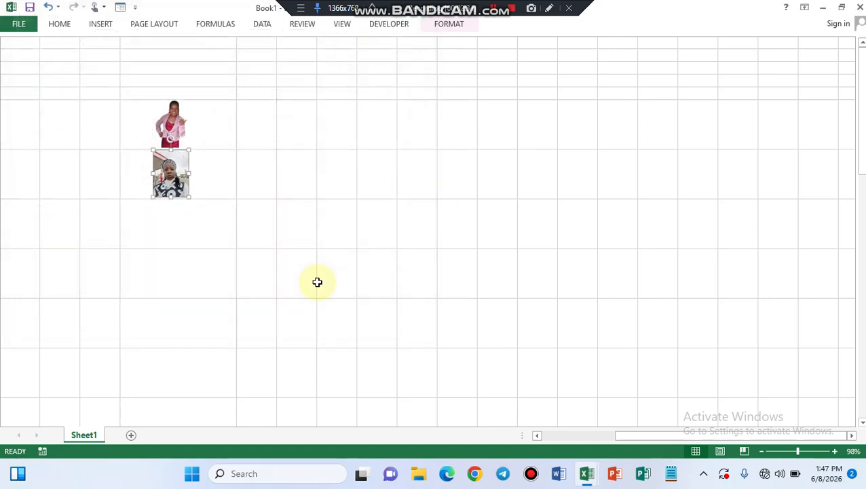
click(201, 216)
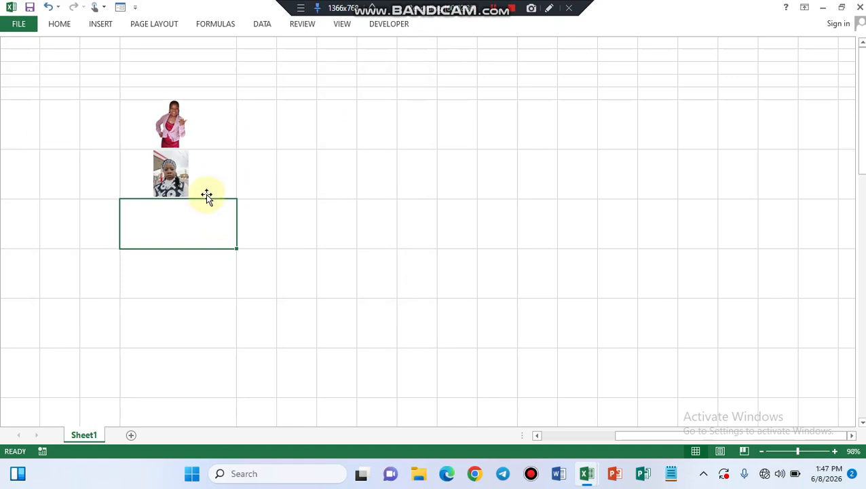
click(170, 181)
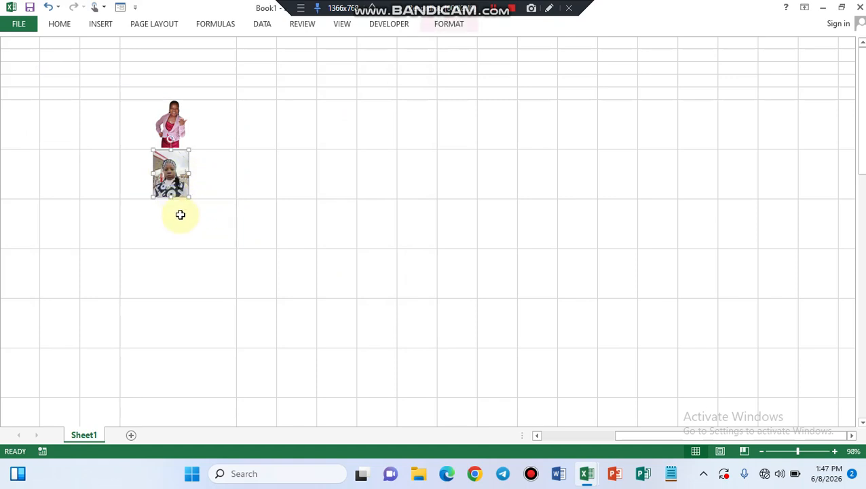
click(294, 165)
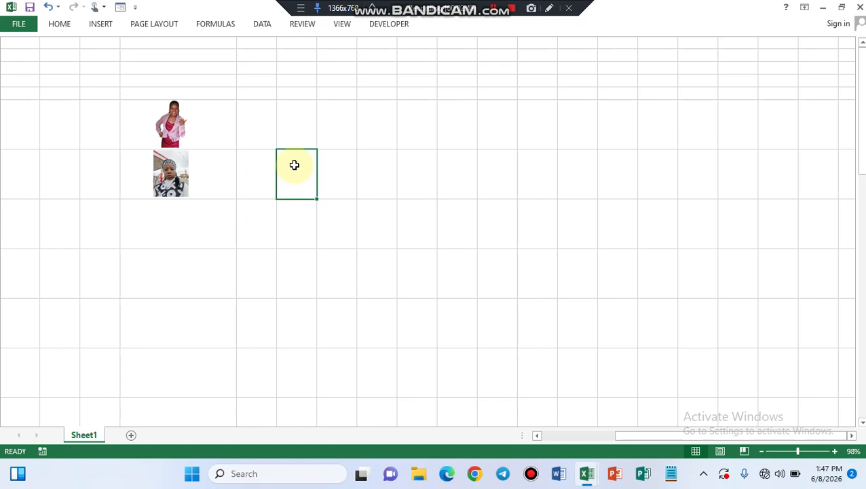
Draw a large heart shape in the empty cells to the right of the two pictures
click(101, 25)
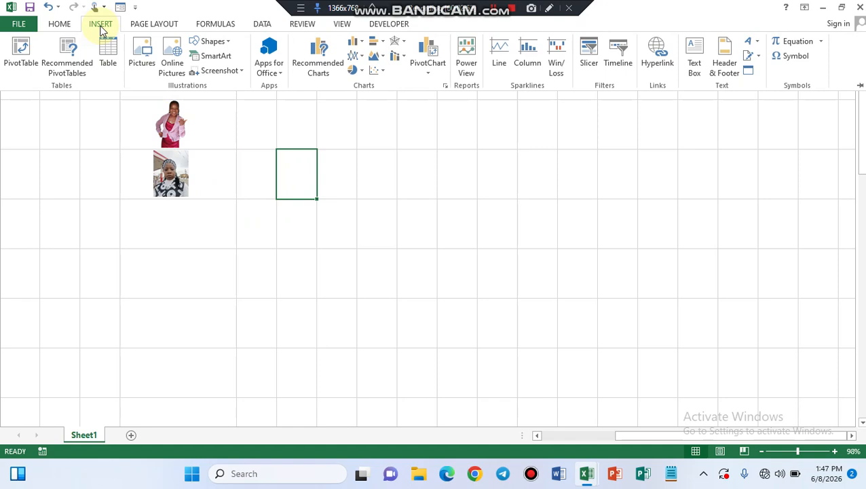
click(228, 41)
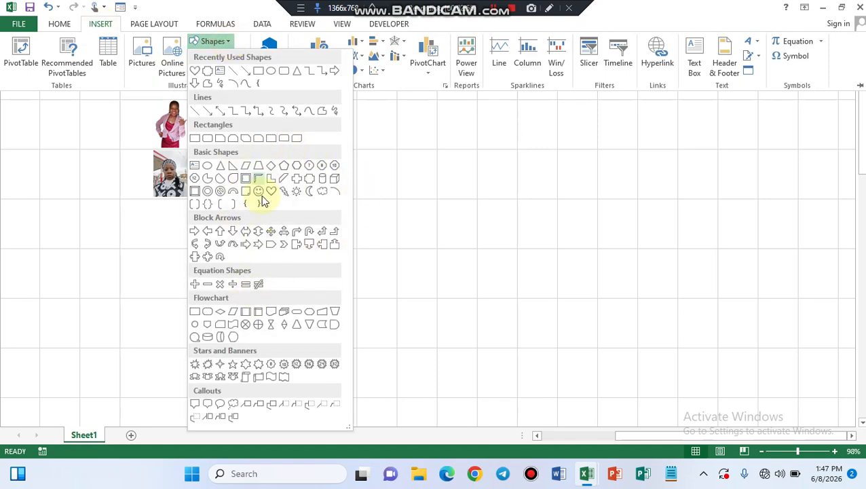
click(194, 72)
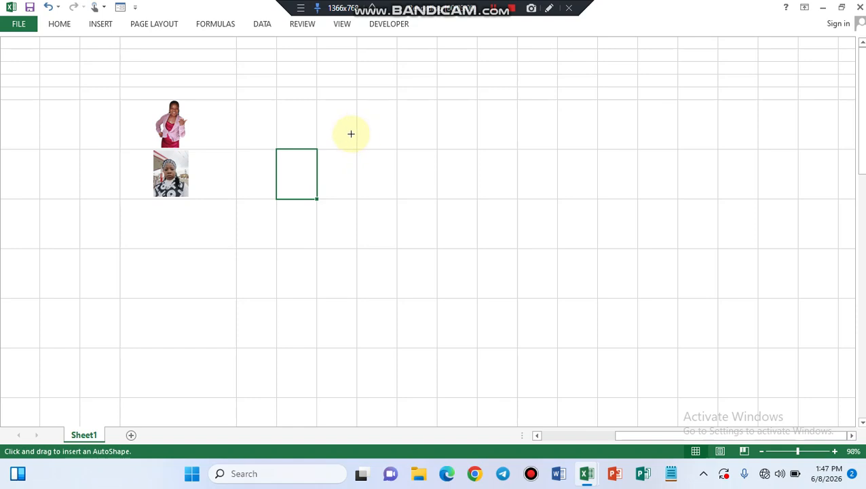
drag(340, 120, 518, 306)
click(559, 265)
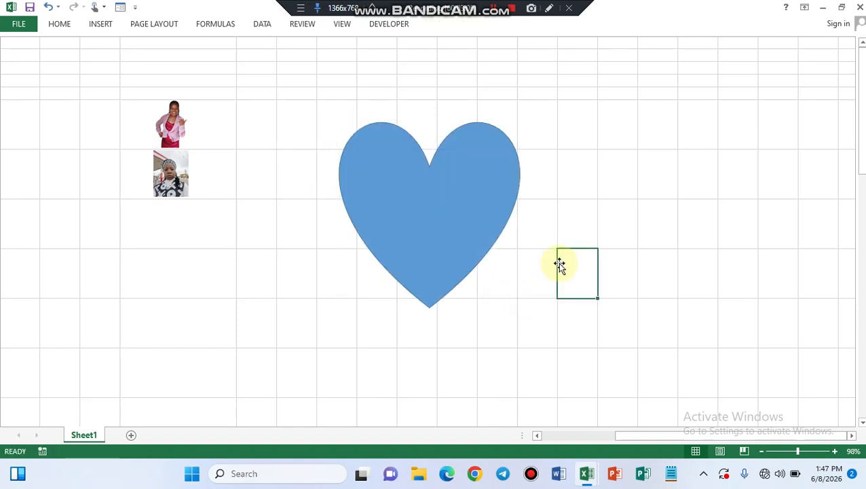
Fill the heart shape with the picture file named images from the Documents folder and close the formatting options
click(458, 233)
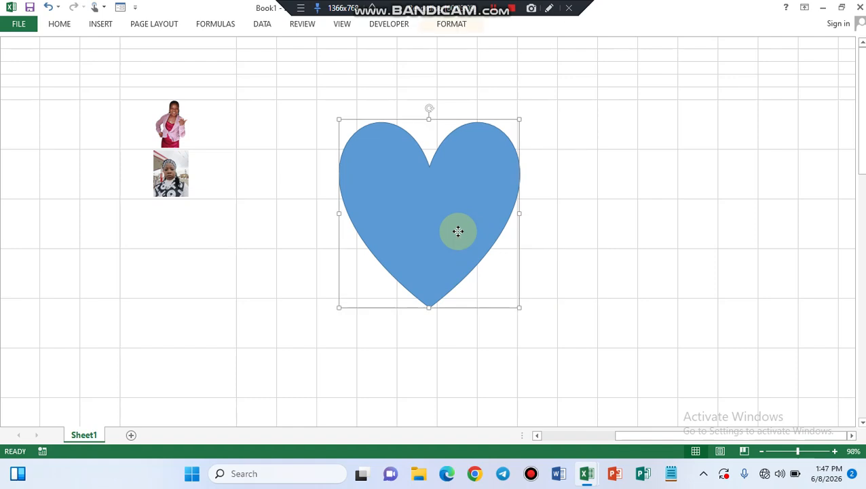
right_click(459, 231)
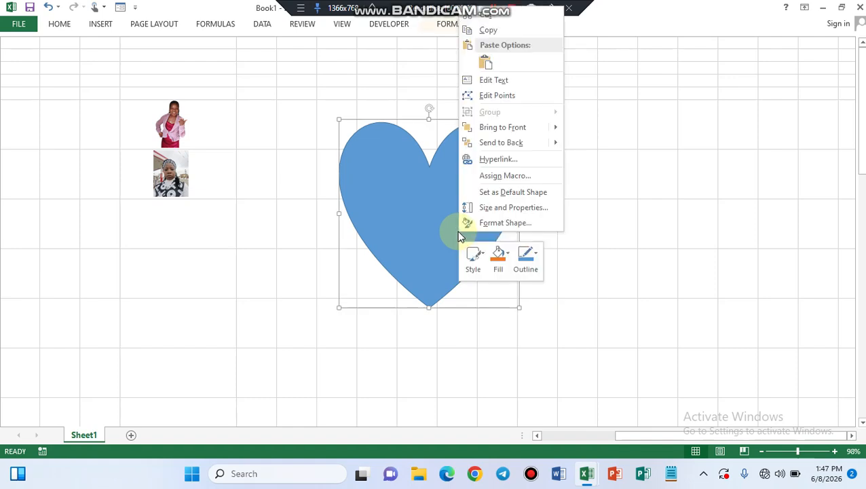
click(507, 224)
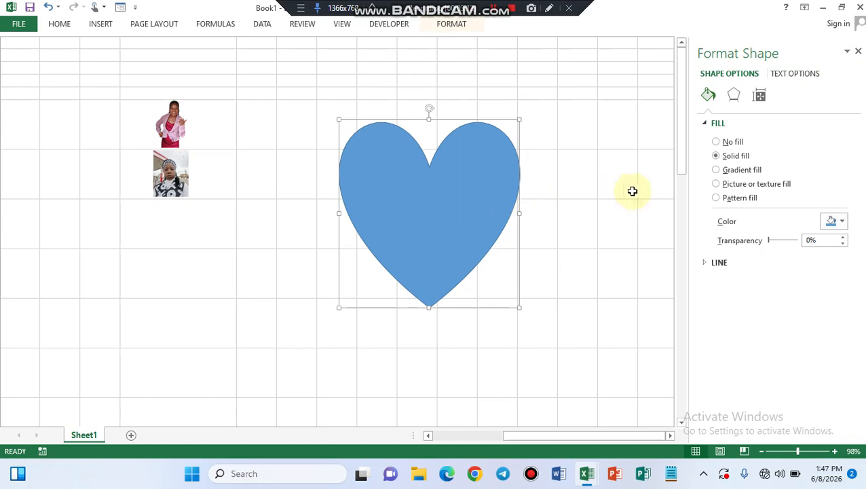
click(717, 186)
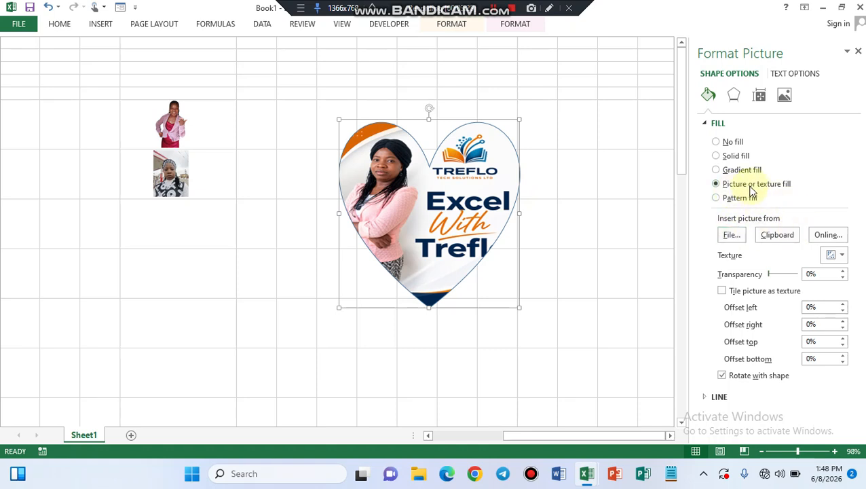
click(730, 235)
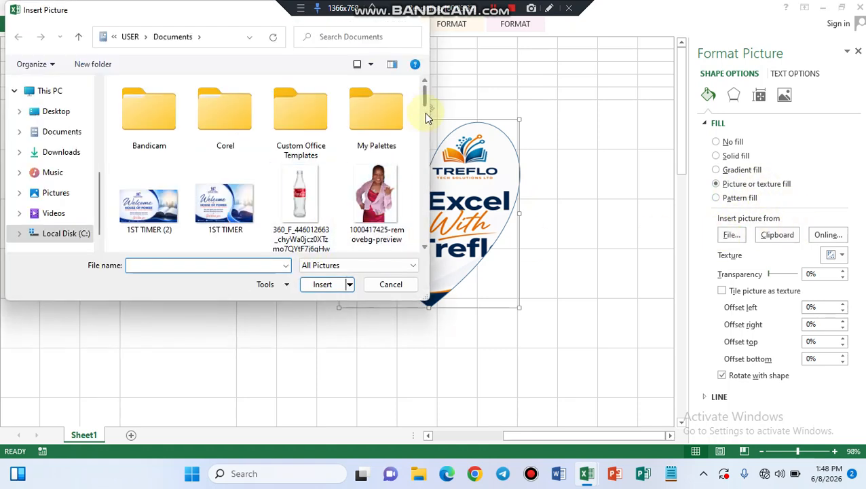
drag(427, 107, 426, 122)
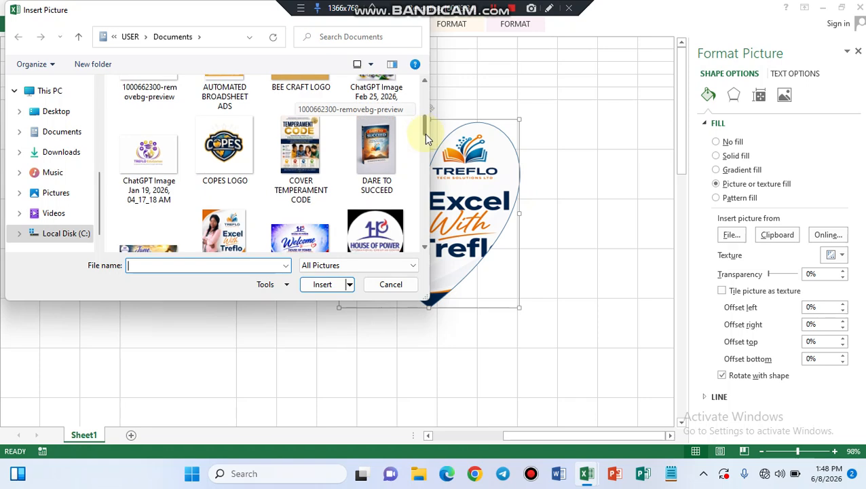
drag(424, 133, 424, 142)
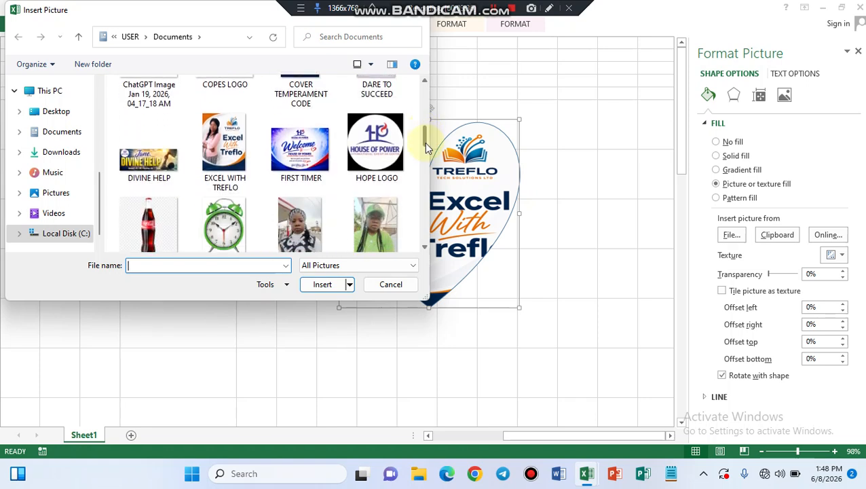
click(212, 230)
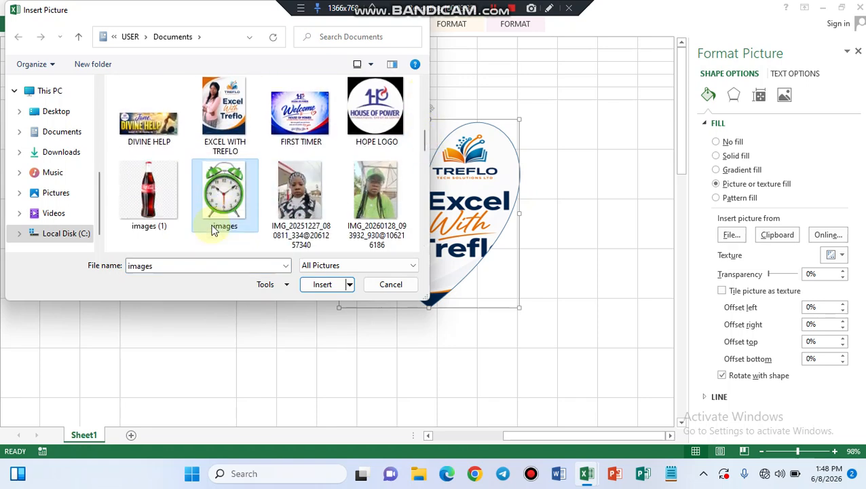
click(320, 286)
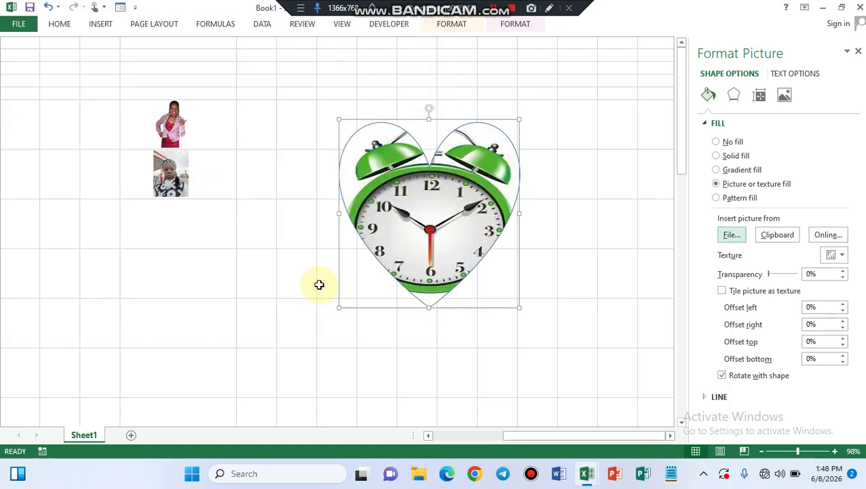
click(590, 252)
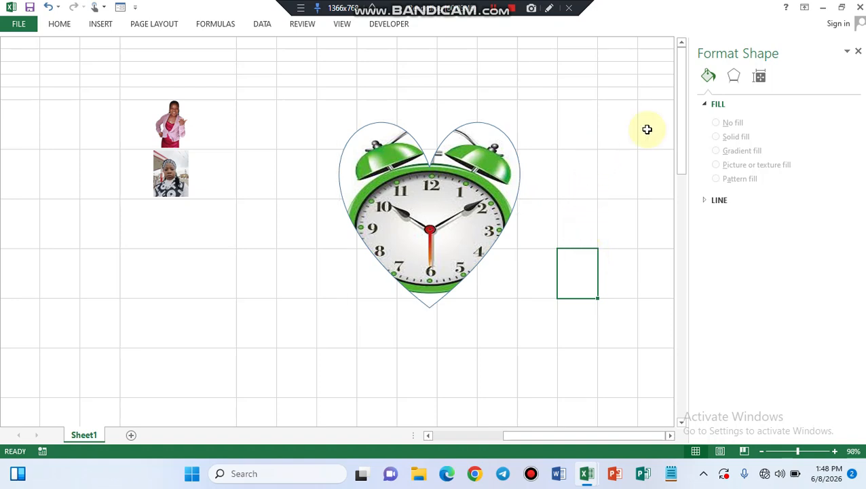
click(858, 52)
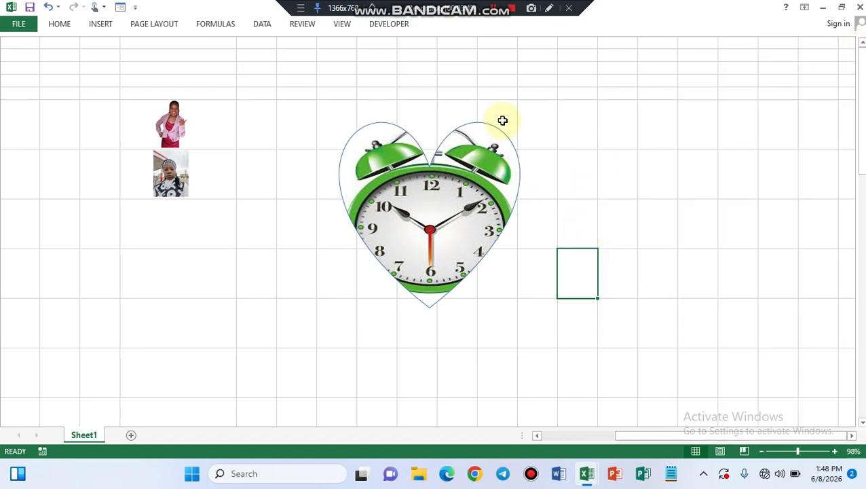
Draw a large plaque shape with concave corners to the right of the heart
click(98, 25)
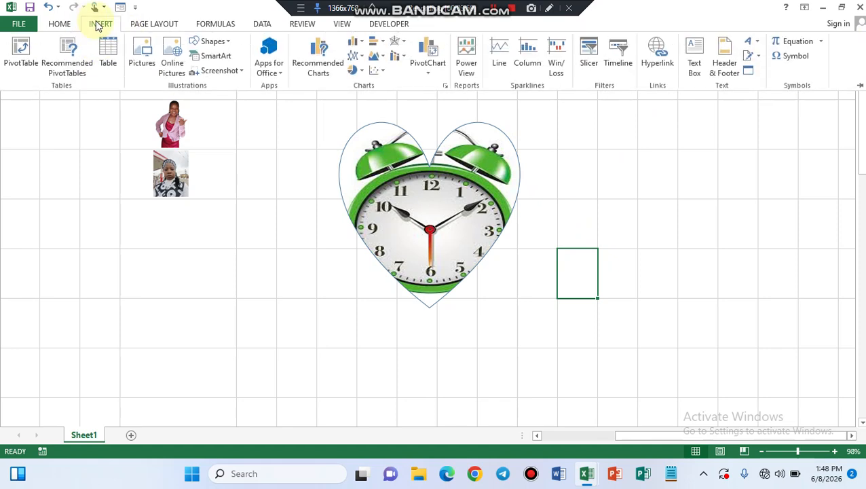
click(229, 44)
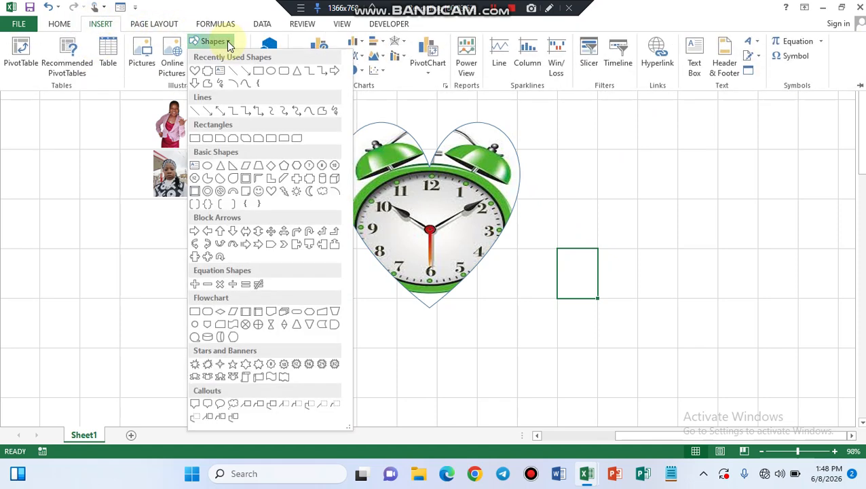
click(208, 72)
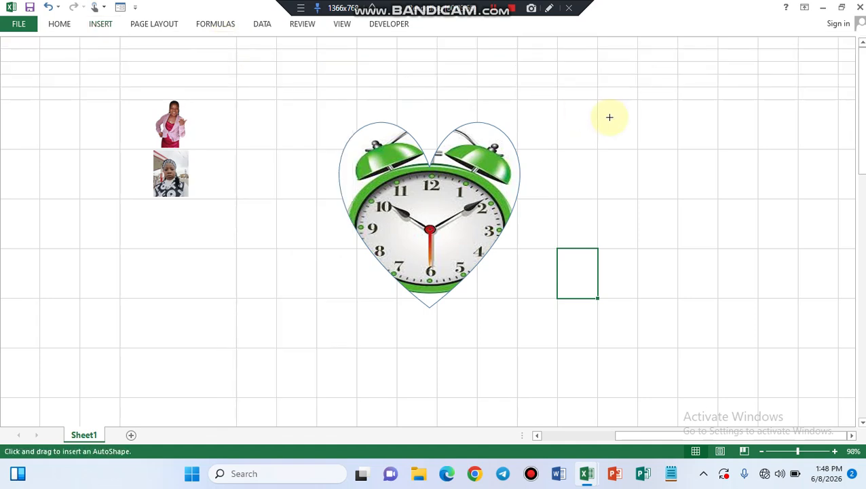
drag(606, 120, 810, 324)
Fill the plaque shape with the picture file EXCEL WITH TREFLO from the Documents folder and close the formatting options
click(718, 254)
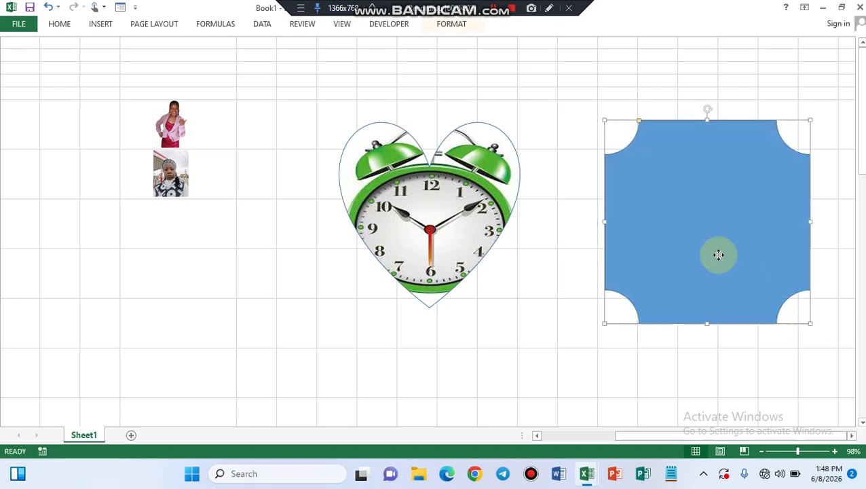
right_click(720, 258)
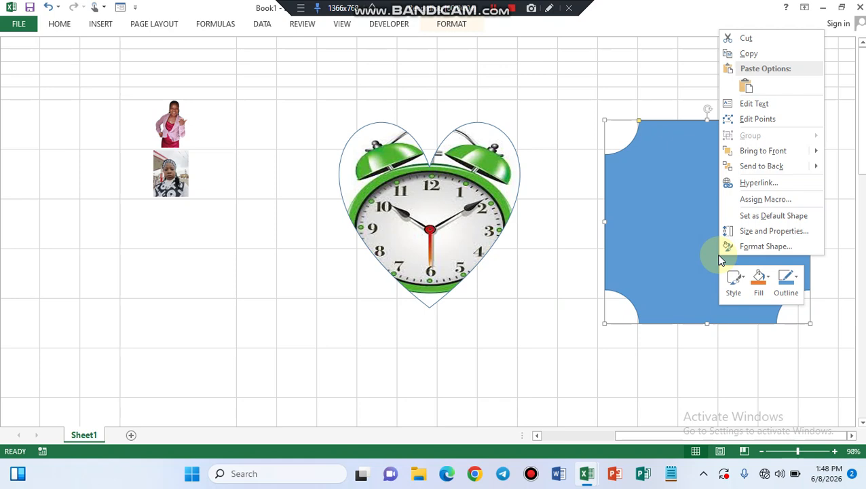
click(757, 247)
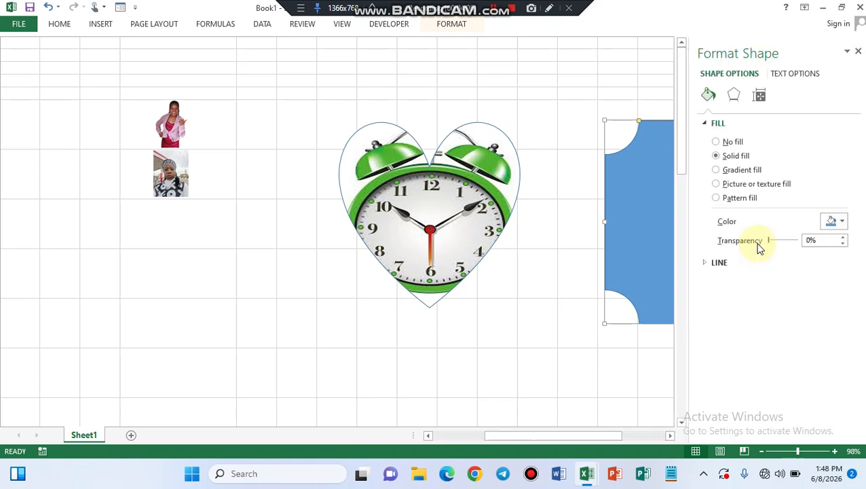
click(718, 185)
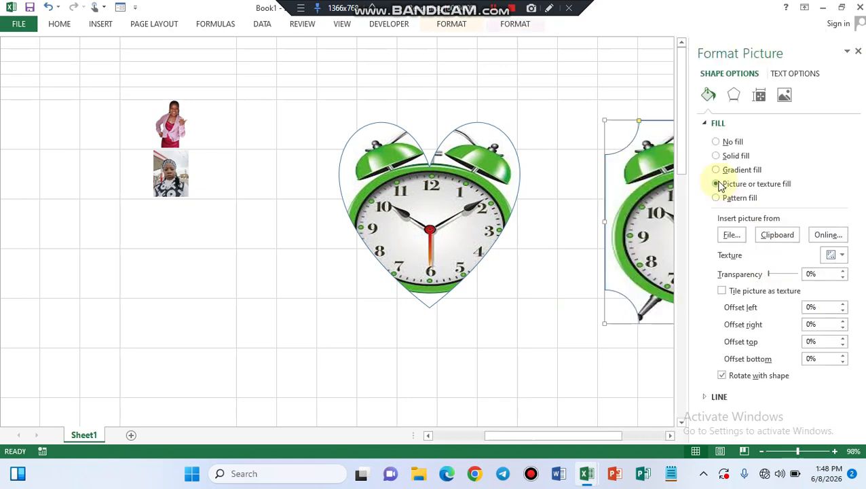
click(731, 236)
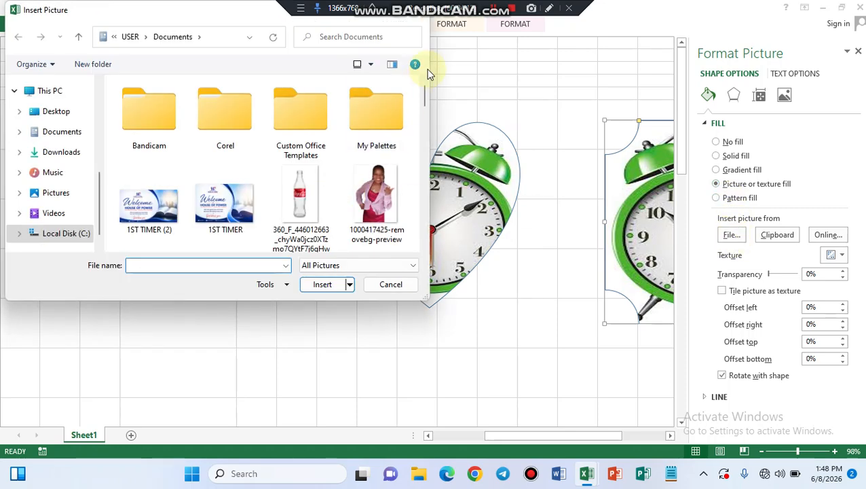
drag(423, 93, 424, 134)
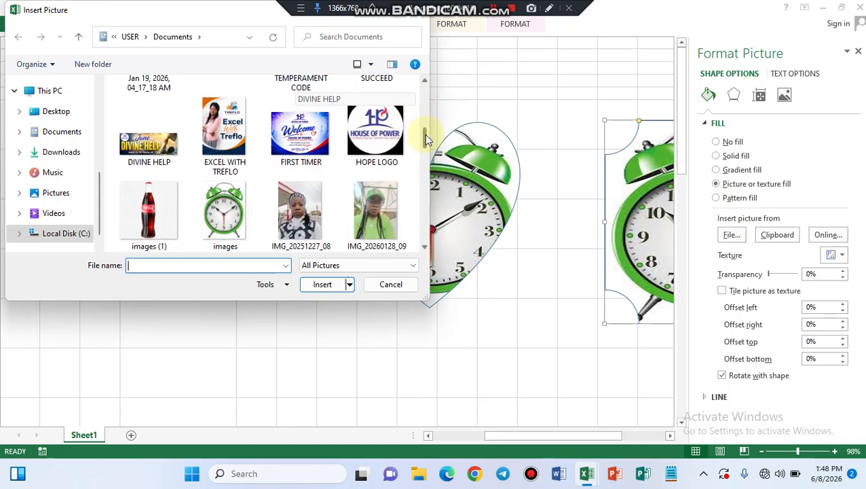
click(231, 128)
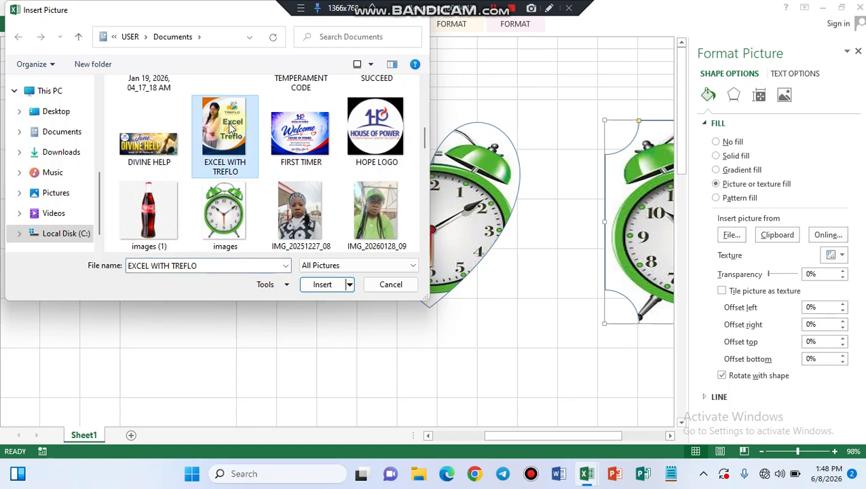
click(338, 282)
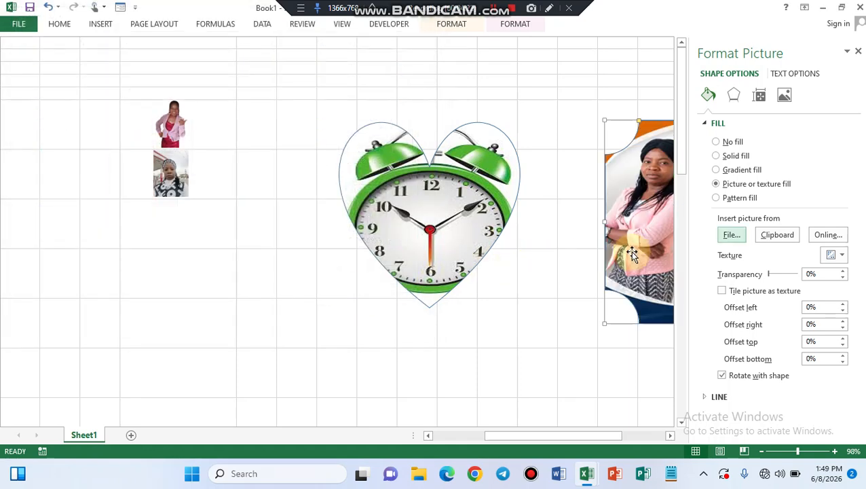
click(558, 306)
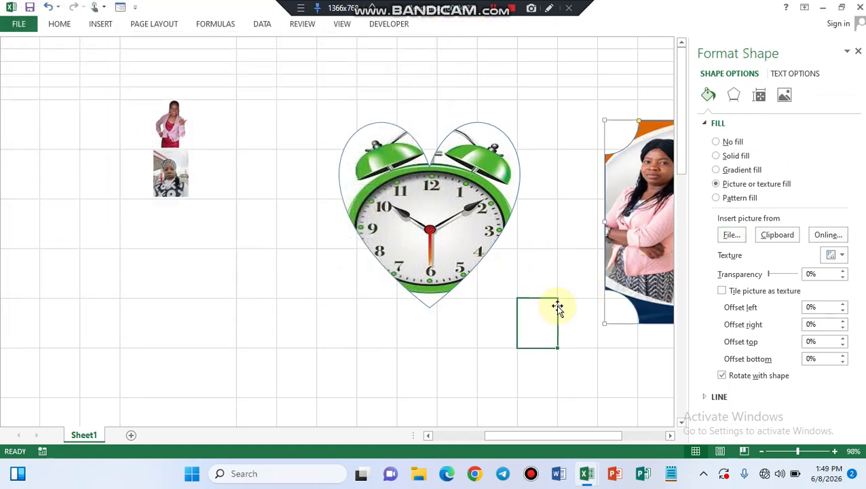
click(858, 52)
Move the picture-filled plaque shape to the area directly below the two small pictures, beside the heart
drag(724, 215, 125, 321)
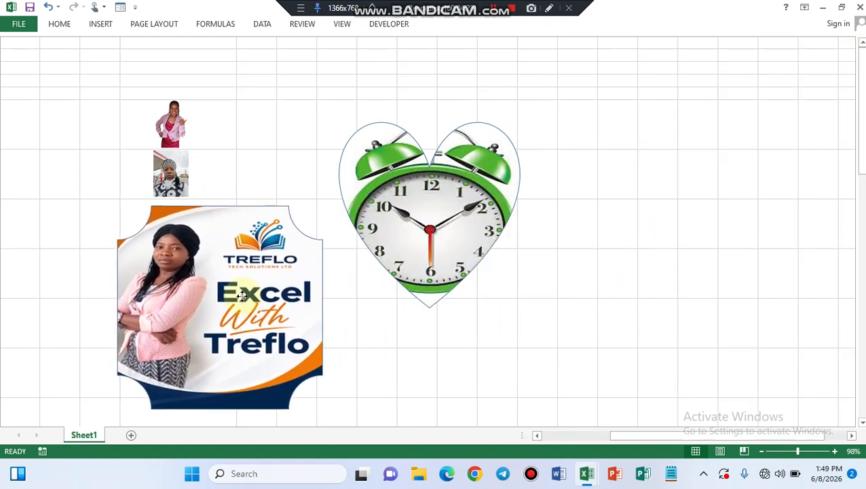
drag(240, 293, 240, 294)
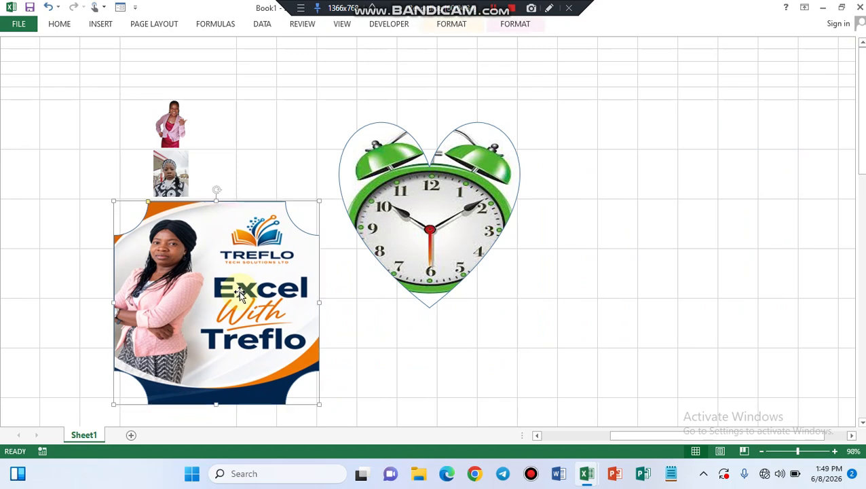
click(172, 129)
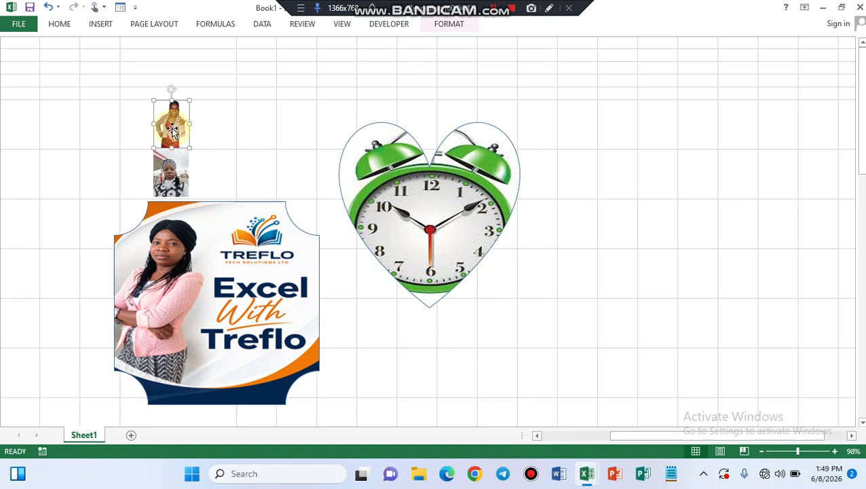
click(216, 122)
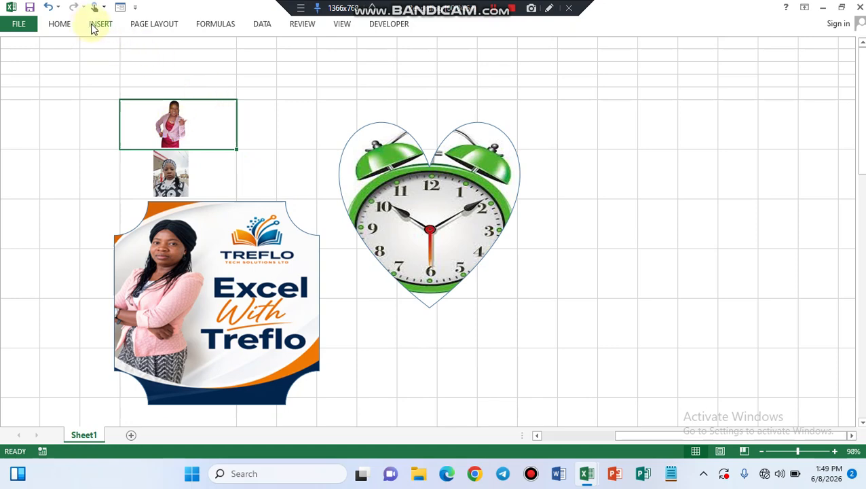
click(64, 25)
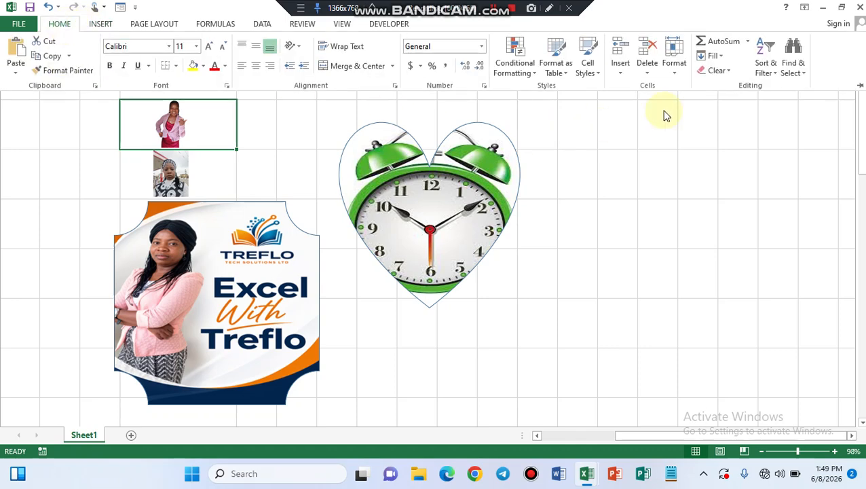
click(677, 75)
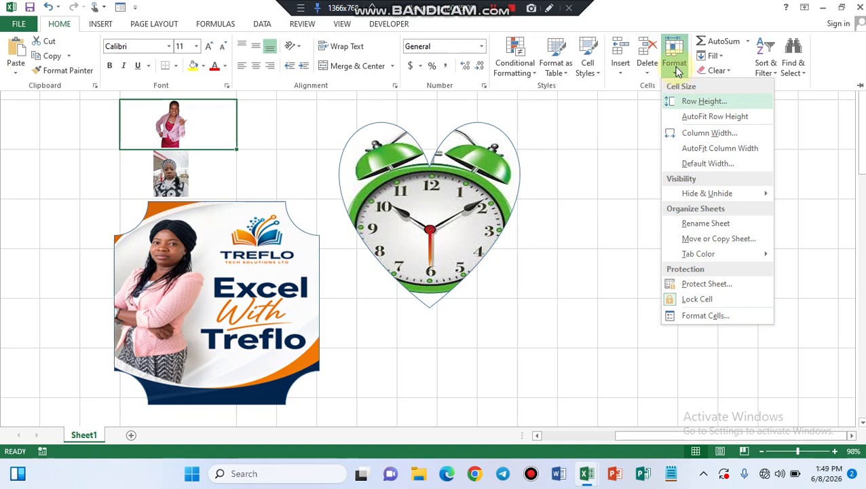
click(611, 139)
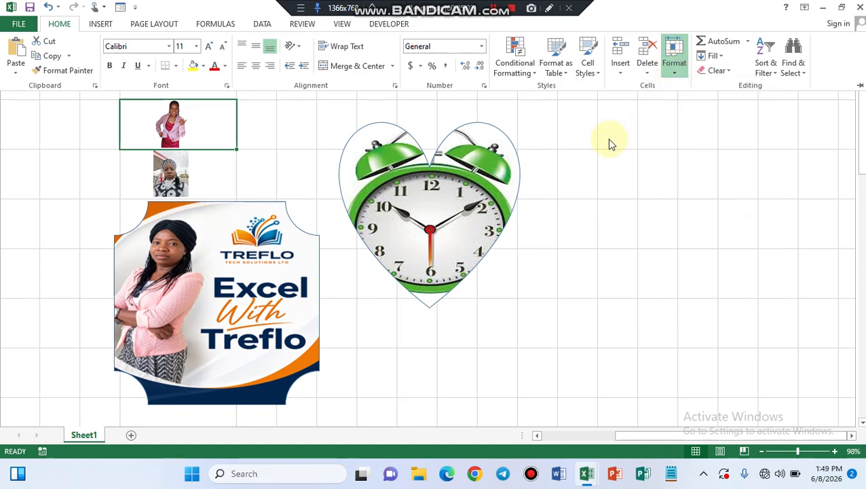